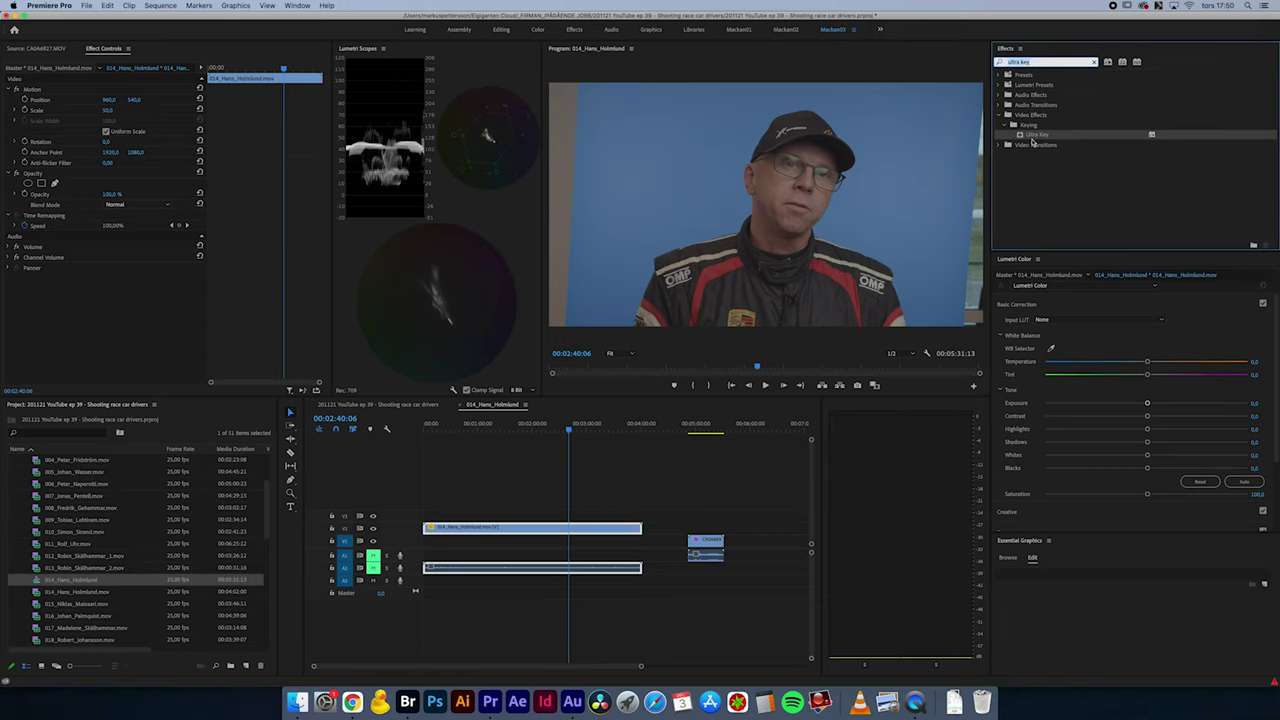
Apply the Ultra Key effect to the interview clip and sample the blue backdrop as its key color
drag(1034, 137, 575, 529)
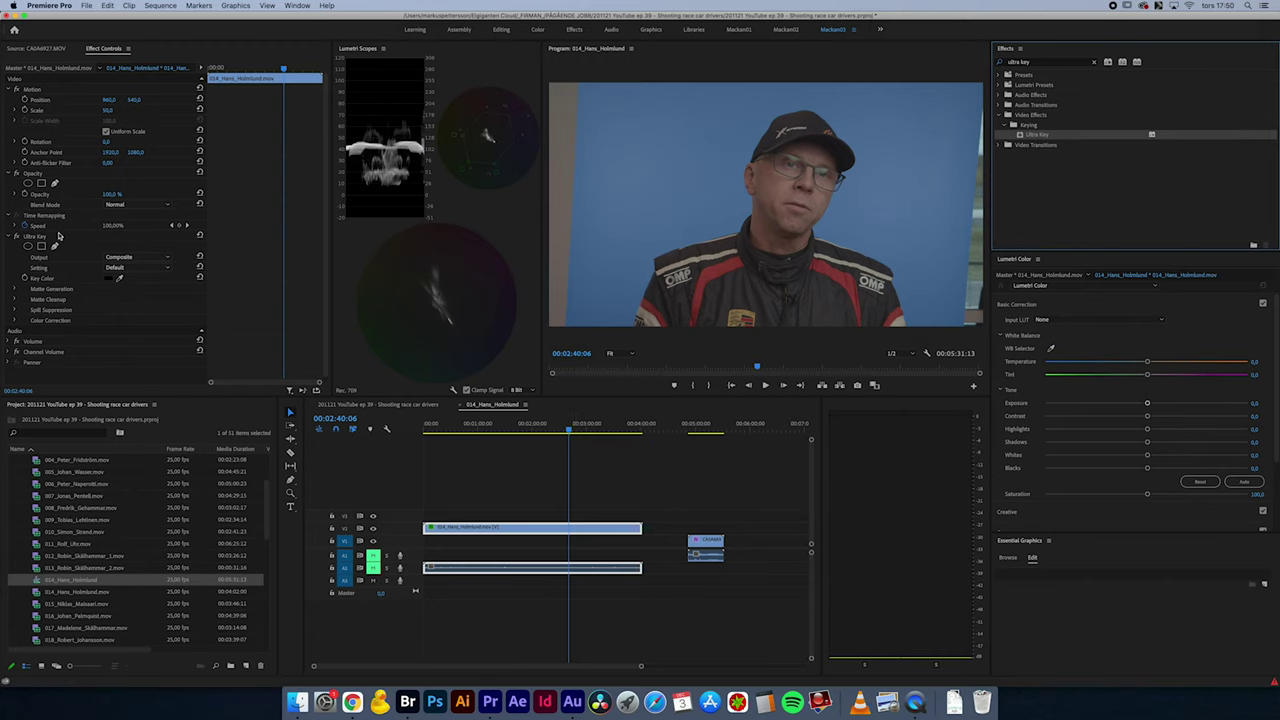
click(14, 320)
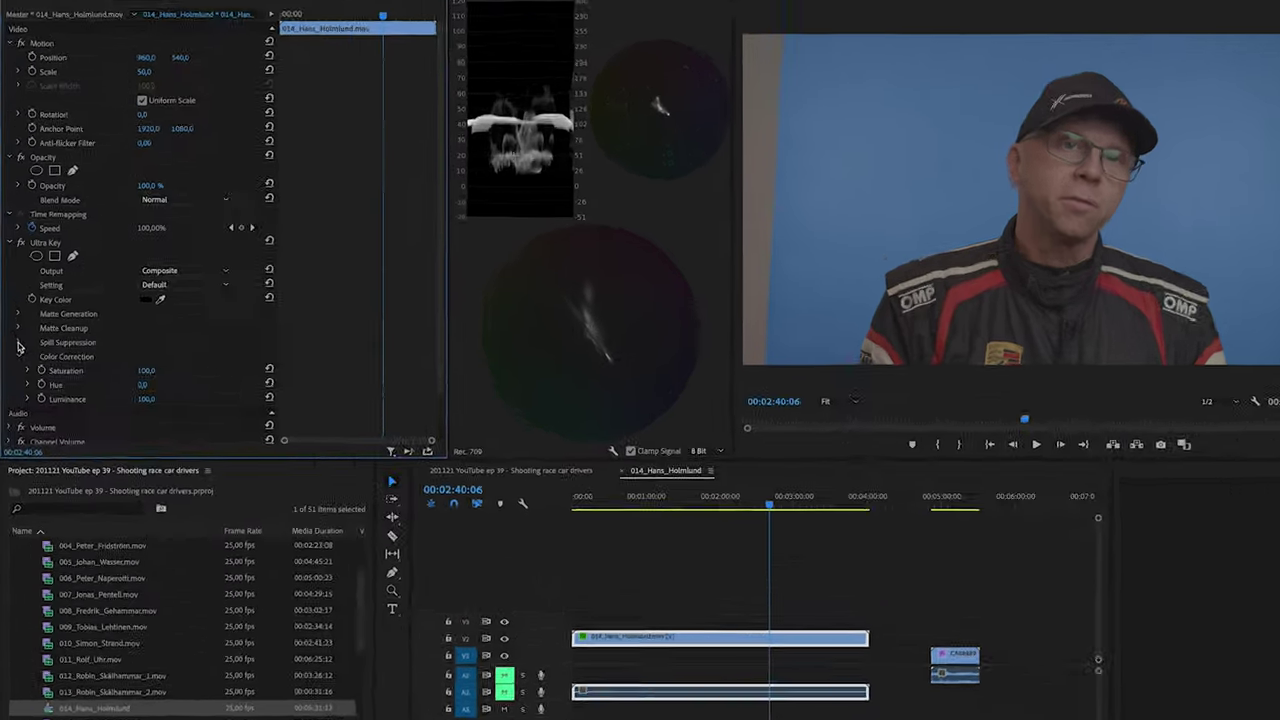
click(14, 309)
click(14, 299)
click(25, 361)
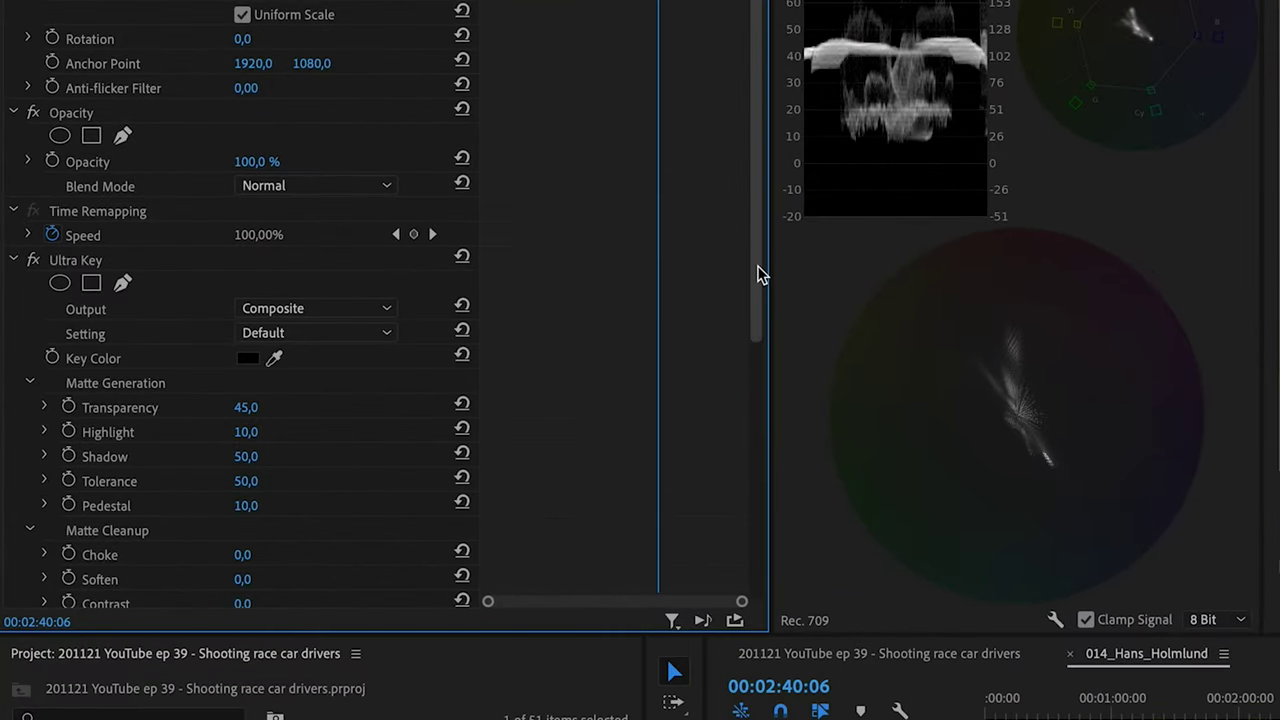
scroll(760, 272, down, 5)
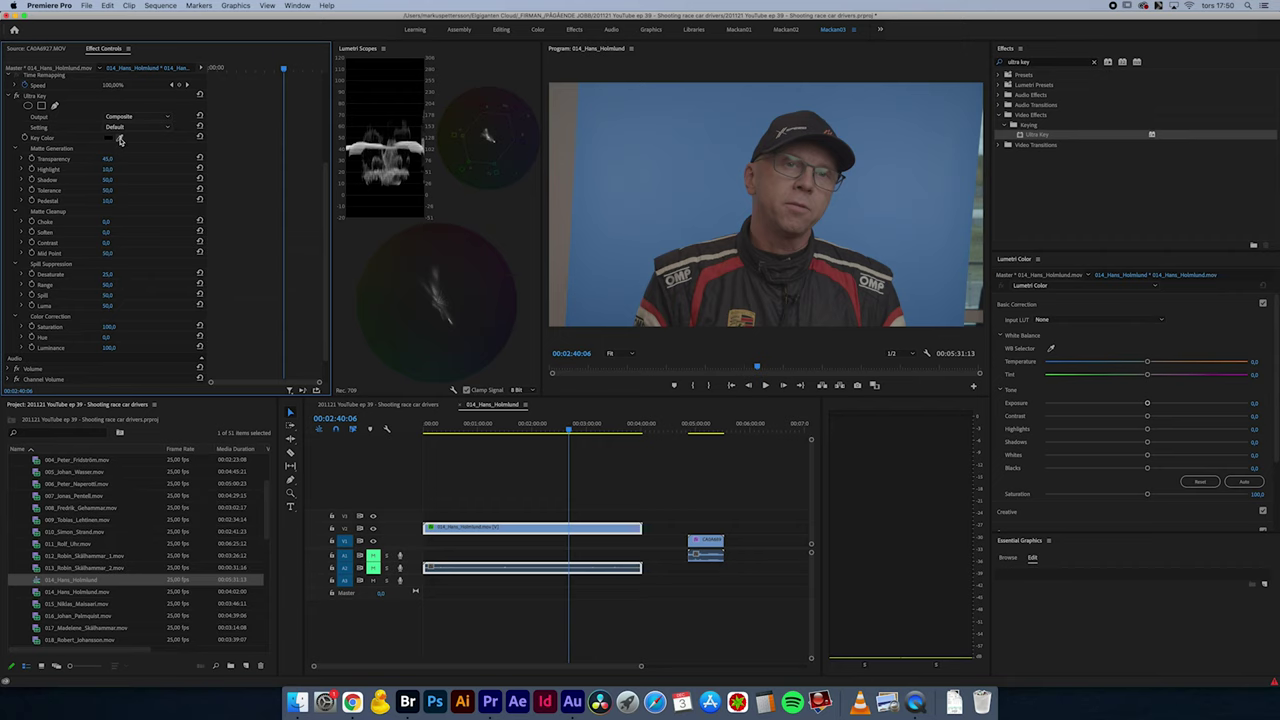
click(683, 163)
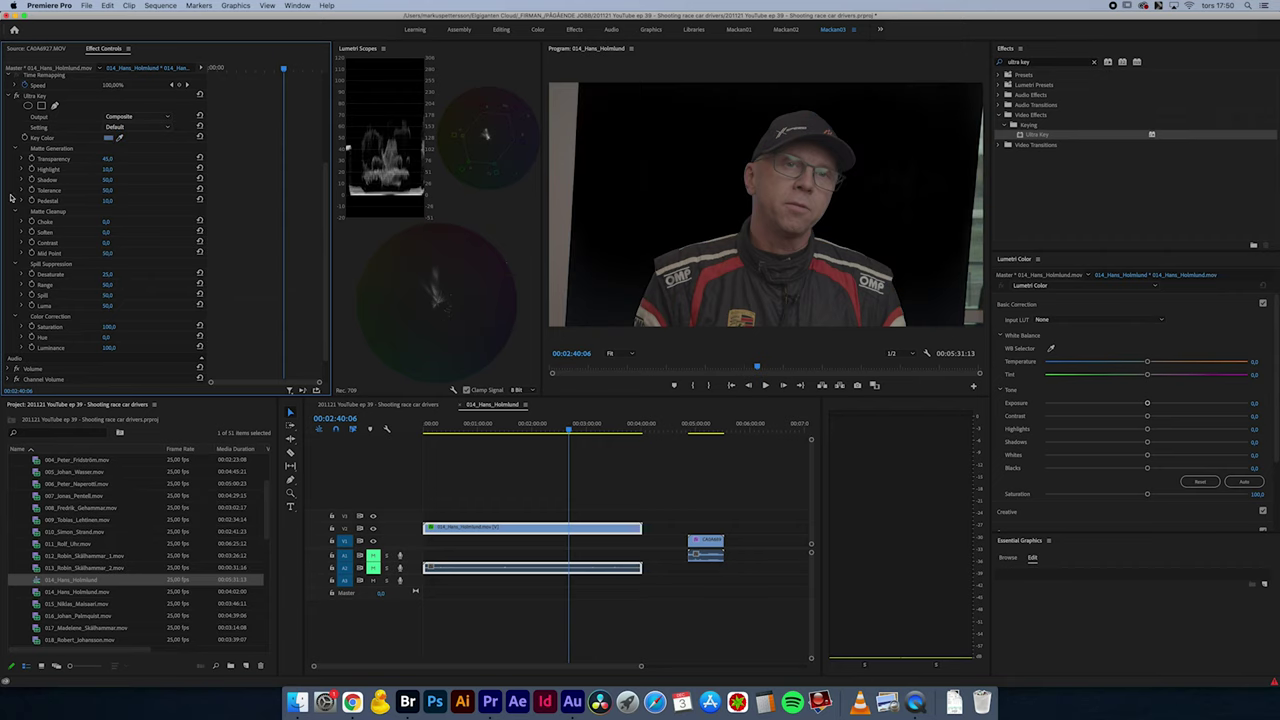
Switch the Ultra Key output to Alpha Channel and check the matte on nearby frames
click(160, 118)
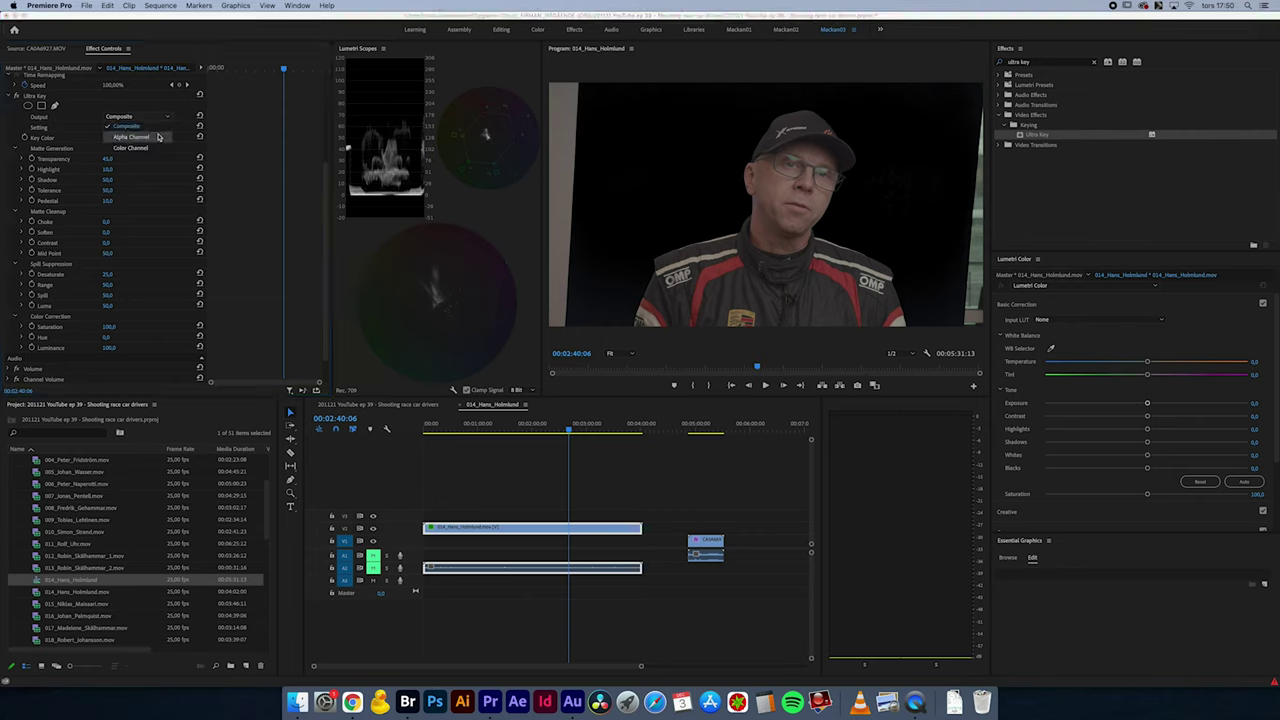
click(157, 137)
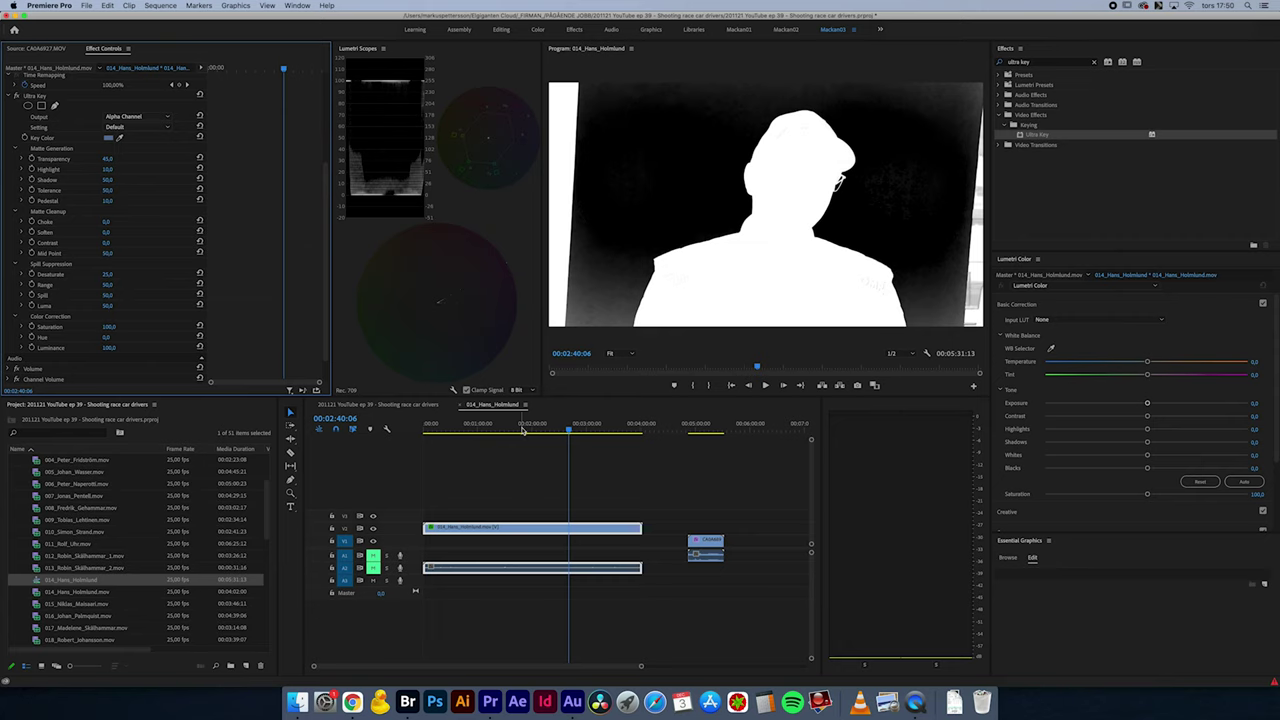
drag(569, 430, 571, 429)
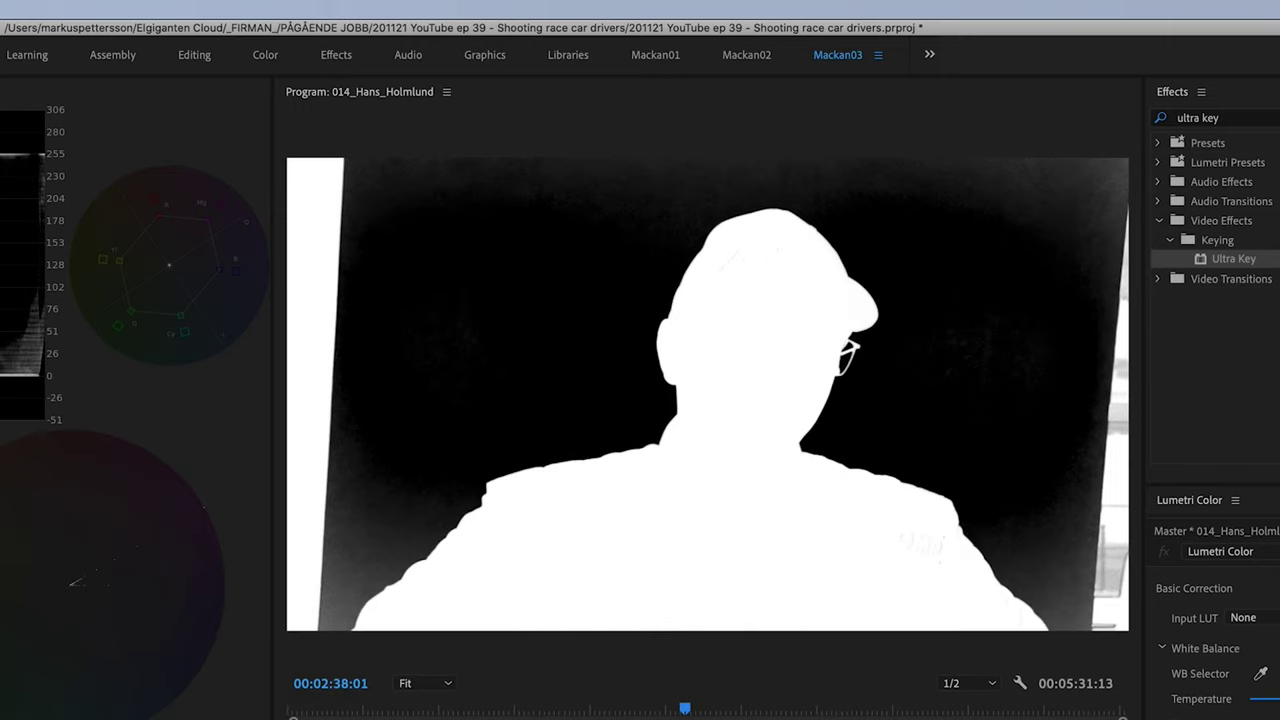
drag(434, 654, 431, 654)
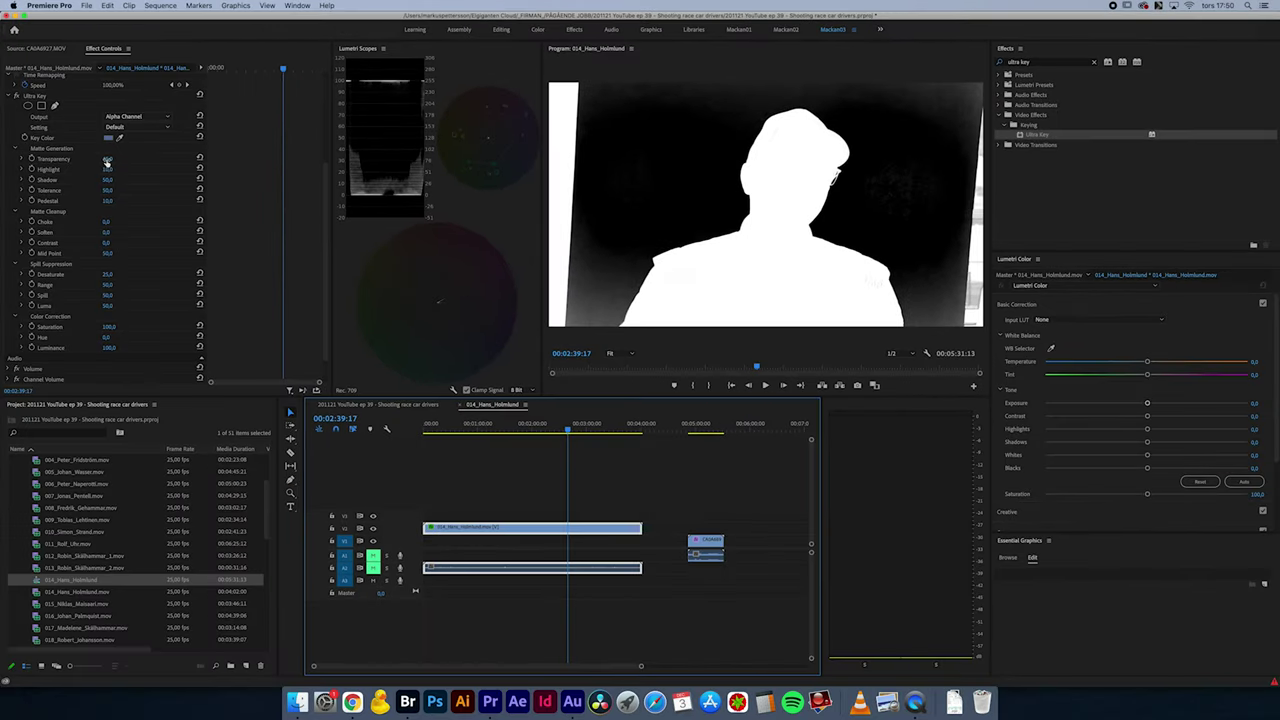
Refine the matte with Transparency 46, Highlight 0, Shadow 14, Tolerance 94, Pedestal 31, Soften 1, Contrast 89 and Mid Point 12
drag(106, 160, 137, 189)
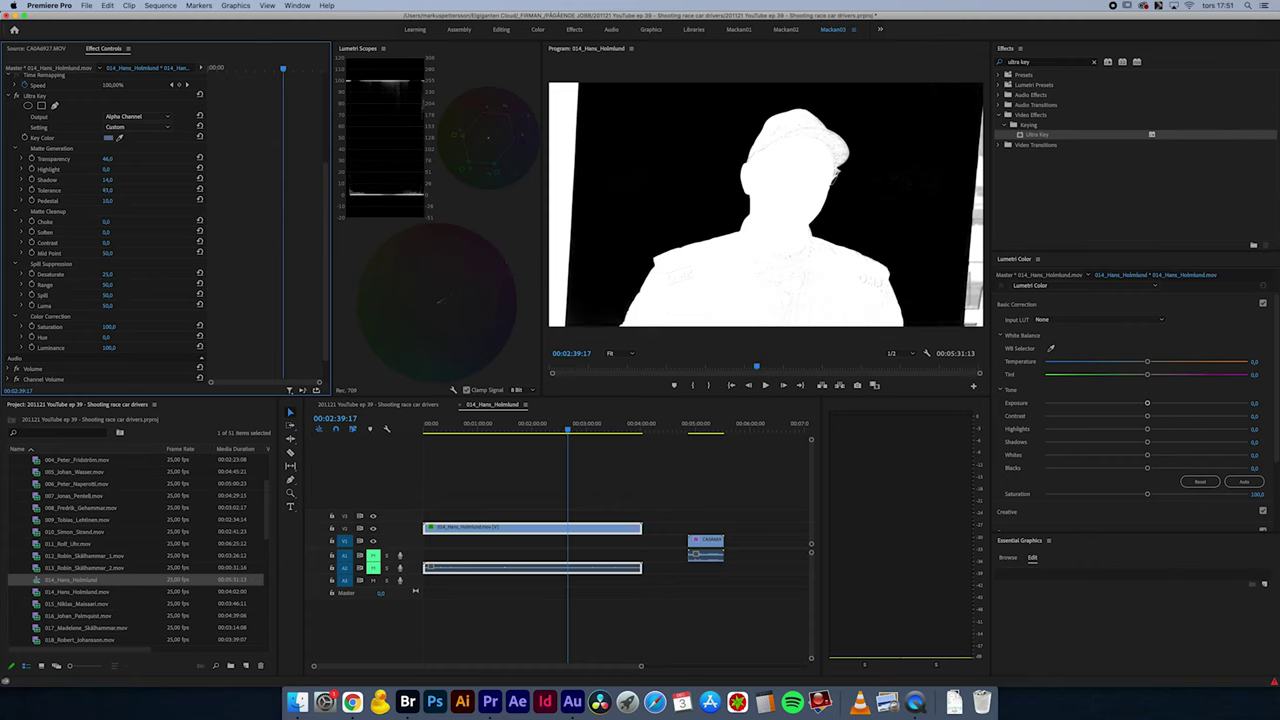
drag(122, 190, 108, 253)
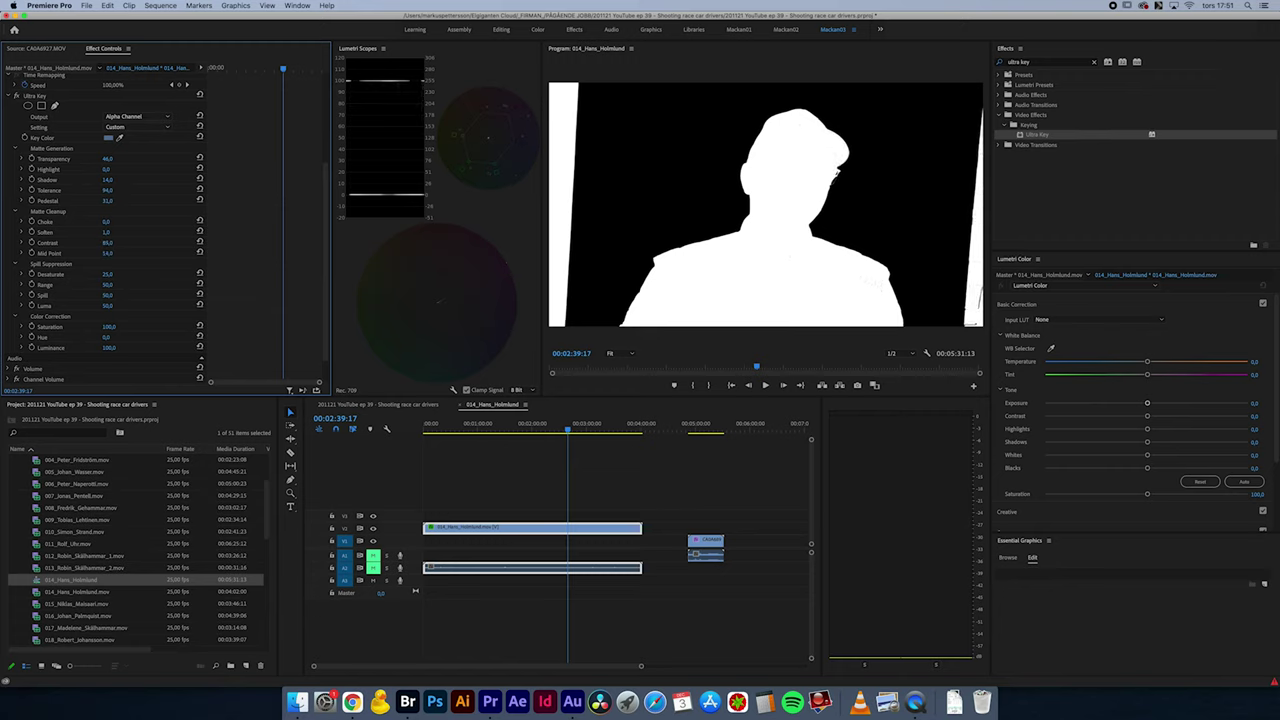
click(563, 428)
mouse_move(563, 428)
mouse_down()
mouse_move(528, 428)
mouse_move(558, 428)
mouse_up()
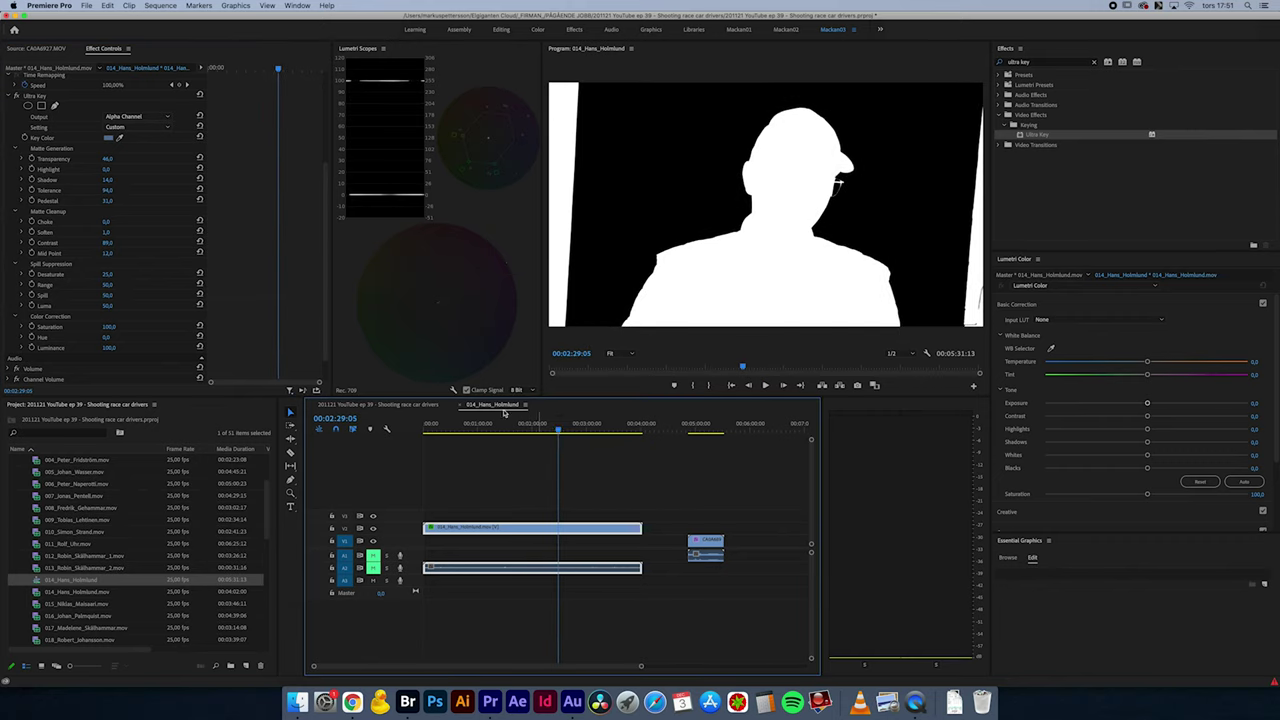
Return the Ultra Key output to Composite and set Transparency to 20, Shadow to 0 and Tolerance to 92
click(161, 126)
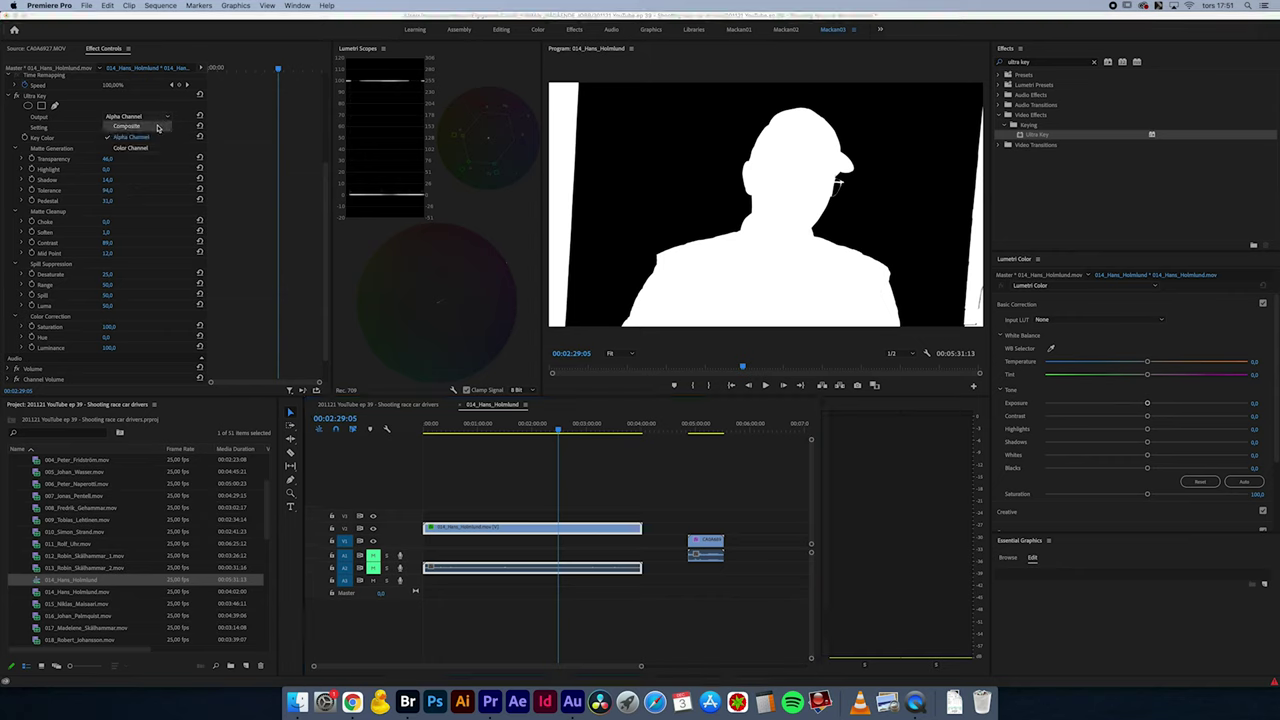
click(155, 128)
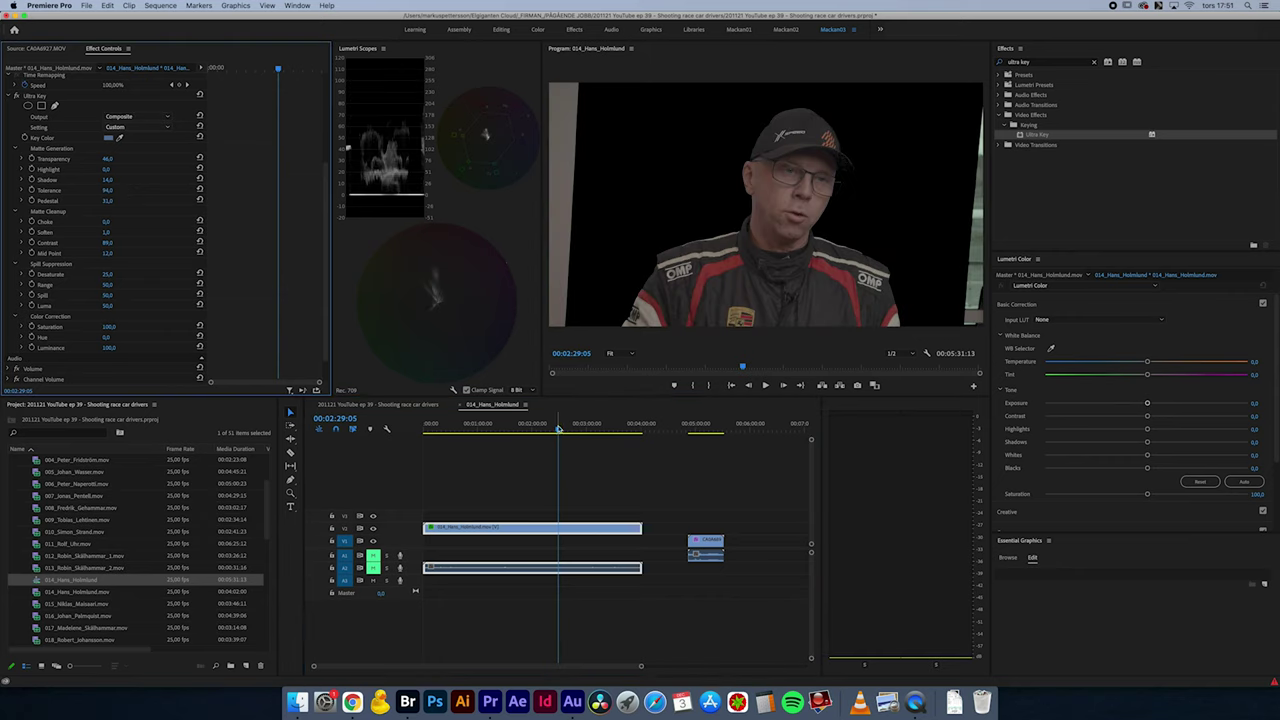
drag(557, 428, 551, 428)
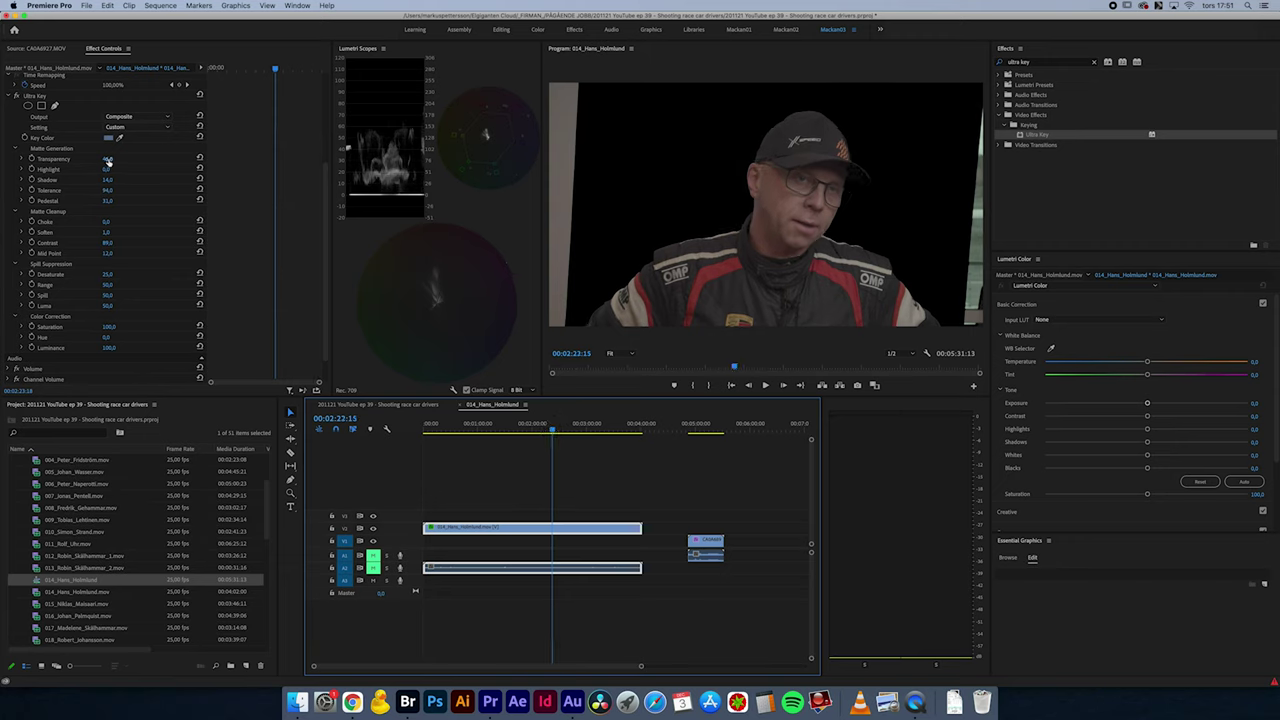
drag(108, 160, 112, 179)
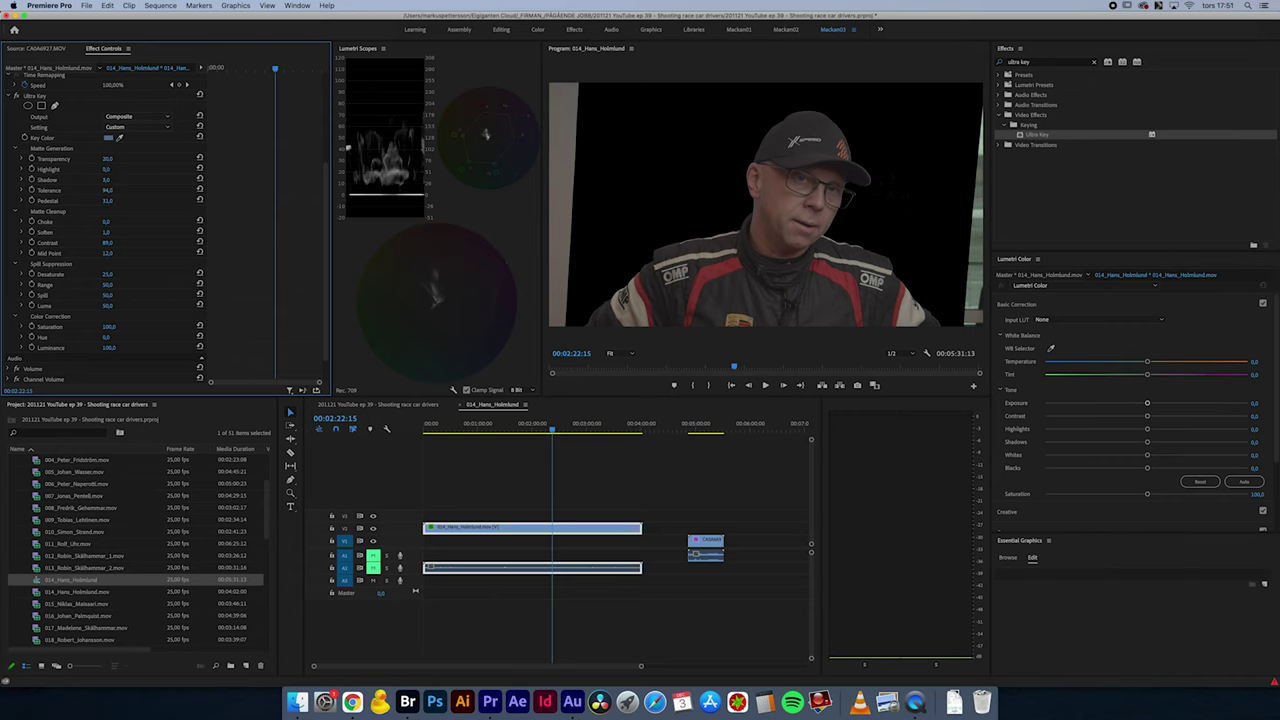
drag(107, 179, 102, 190)
drag(555, 430, 559, 429)
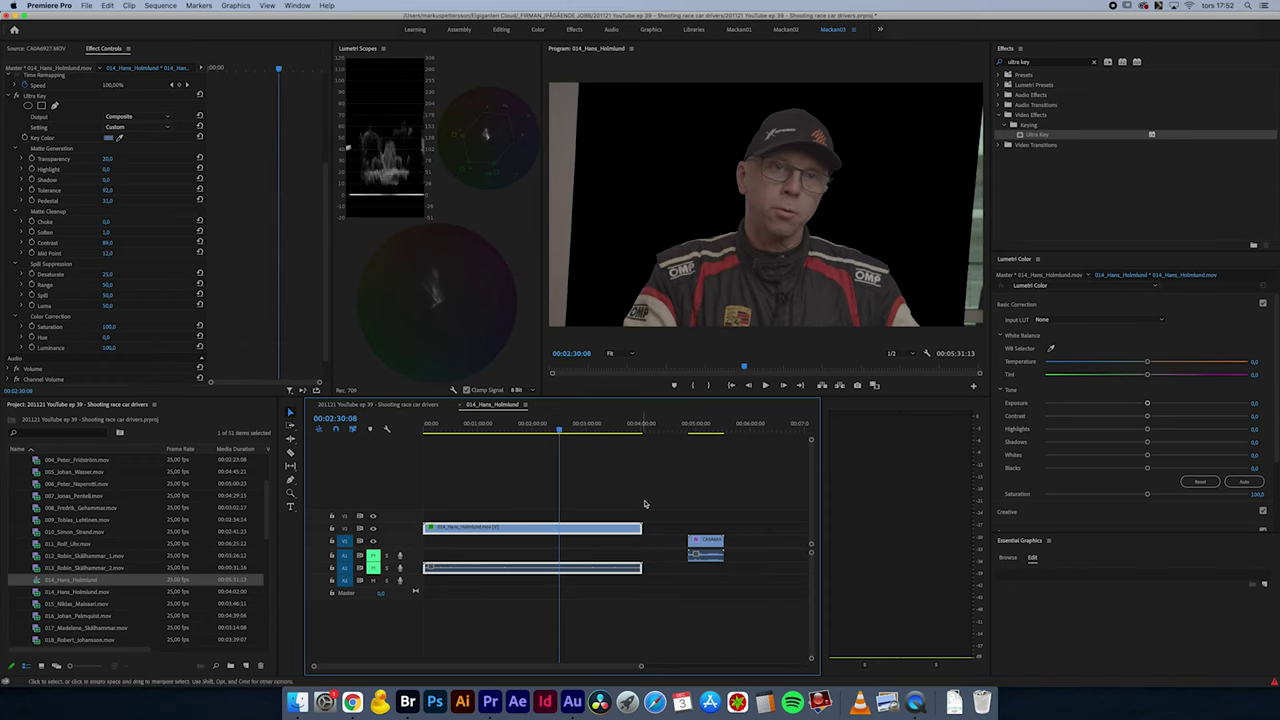
Add the Crop effect to the interview clip, cropping 11% from the left and 6% from the right, and preview it
click(1048, 64)
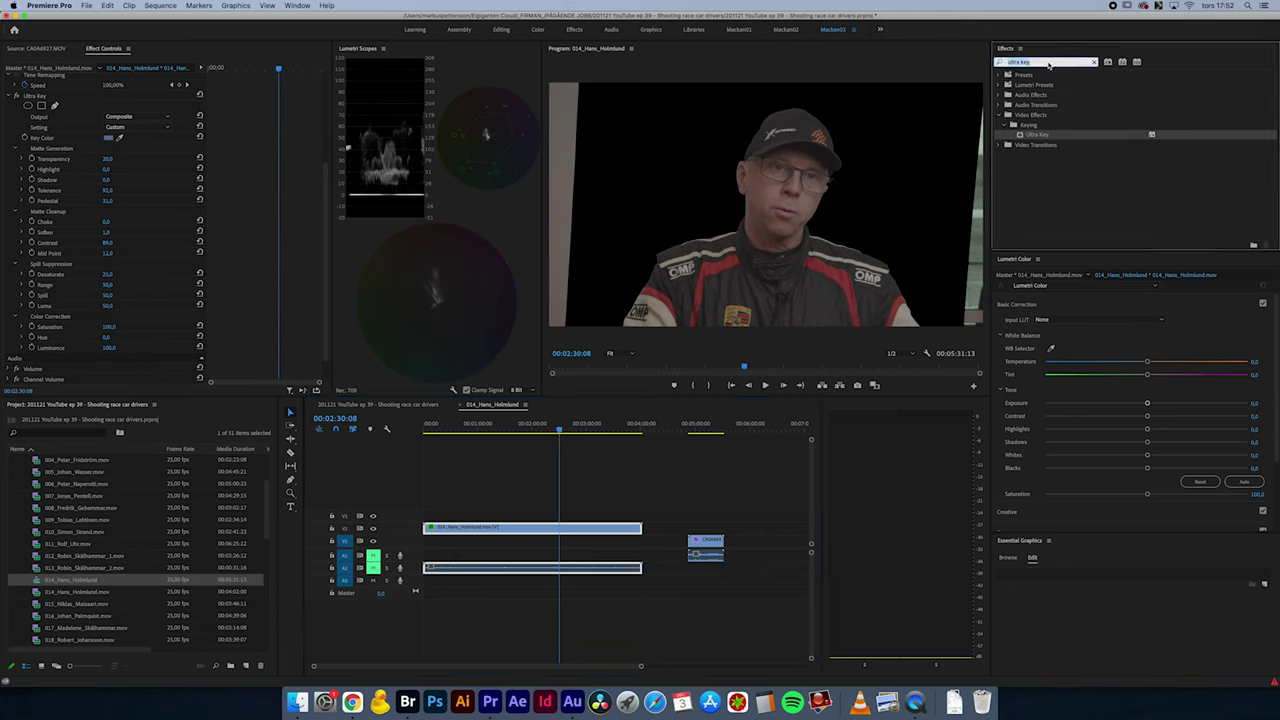
text(crop)
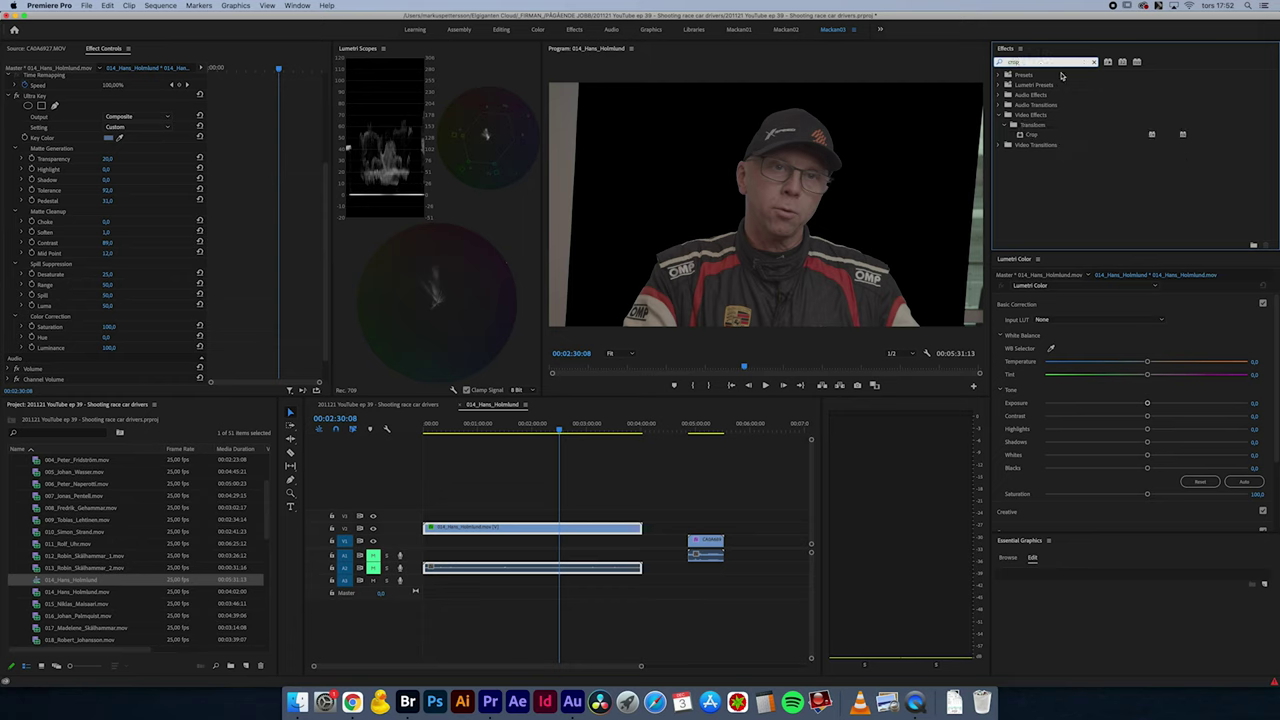
drag(1030, 135, 600, 528)
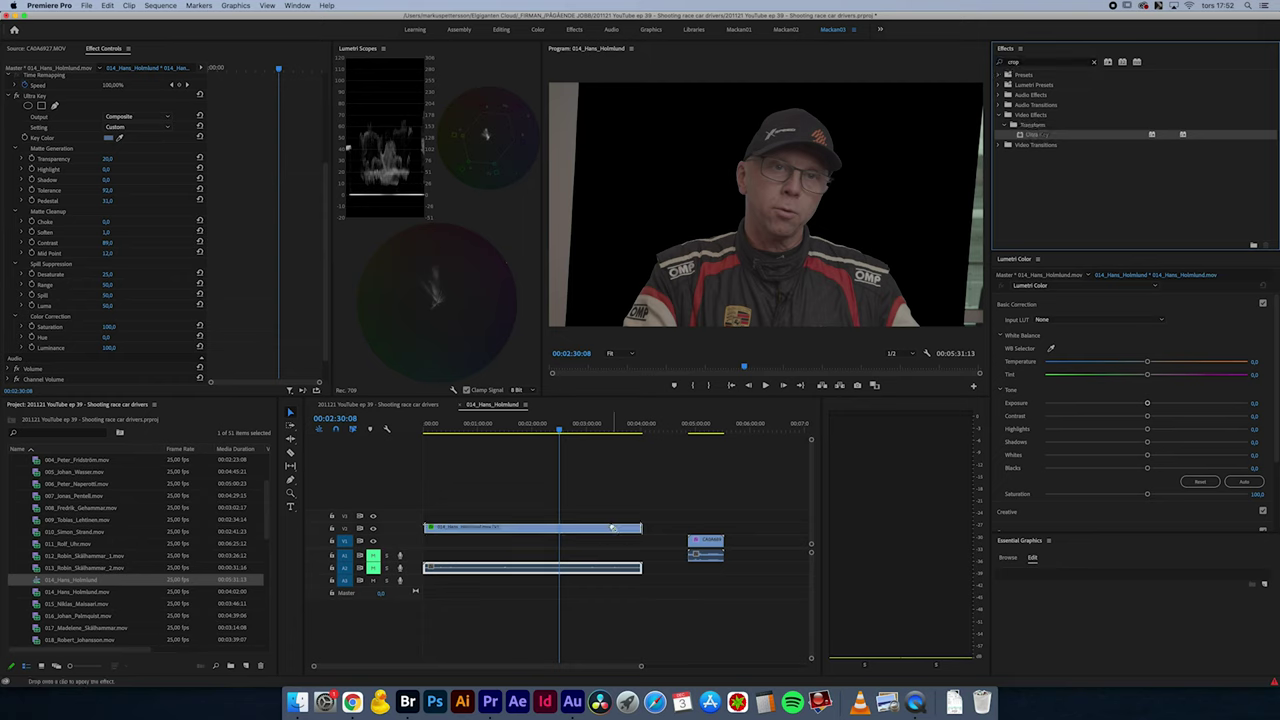
scroll(157, 284, down, 4)
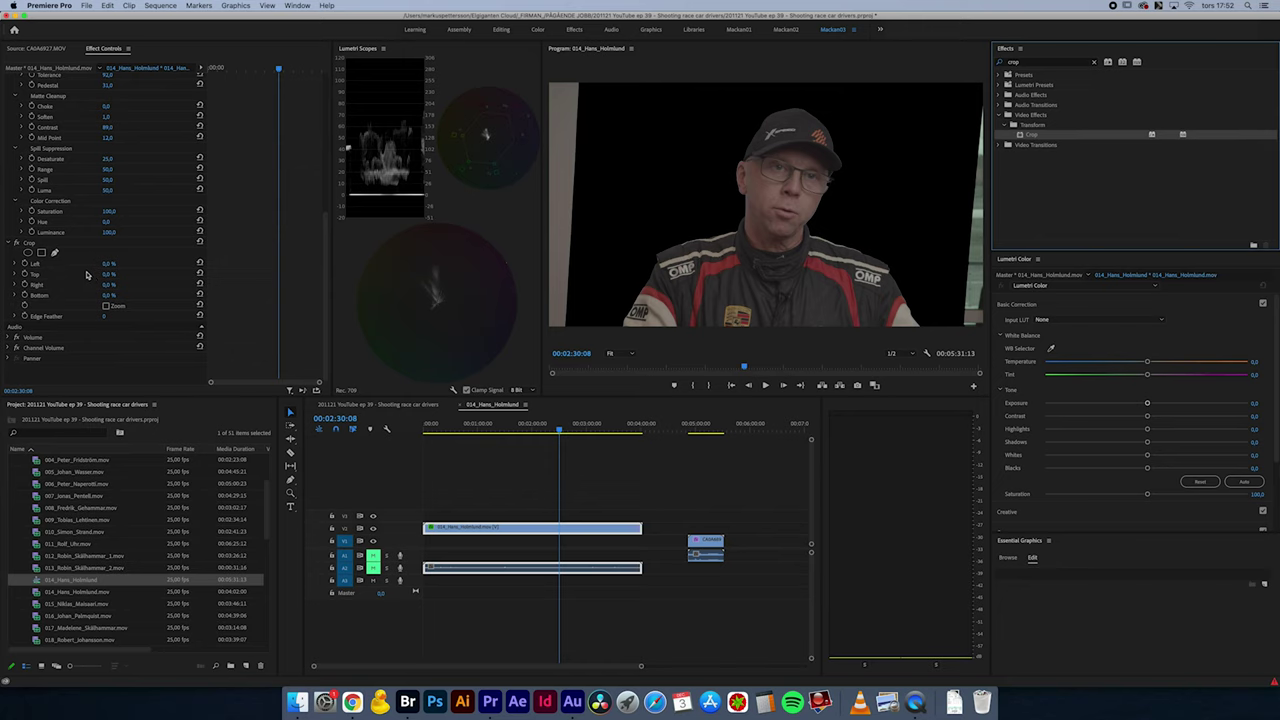
mouse_move(106, 265)
mouse_down()
mouse_move(134, 264)
mouse_move(117, 264)
mouse_up()
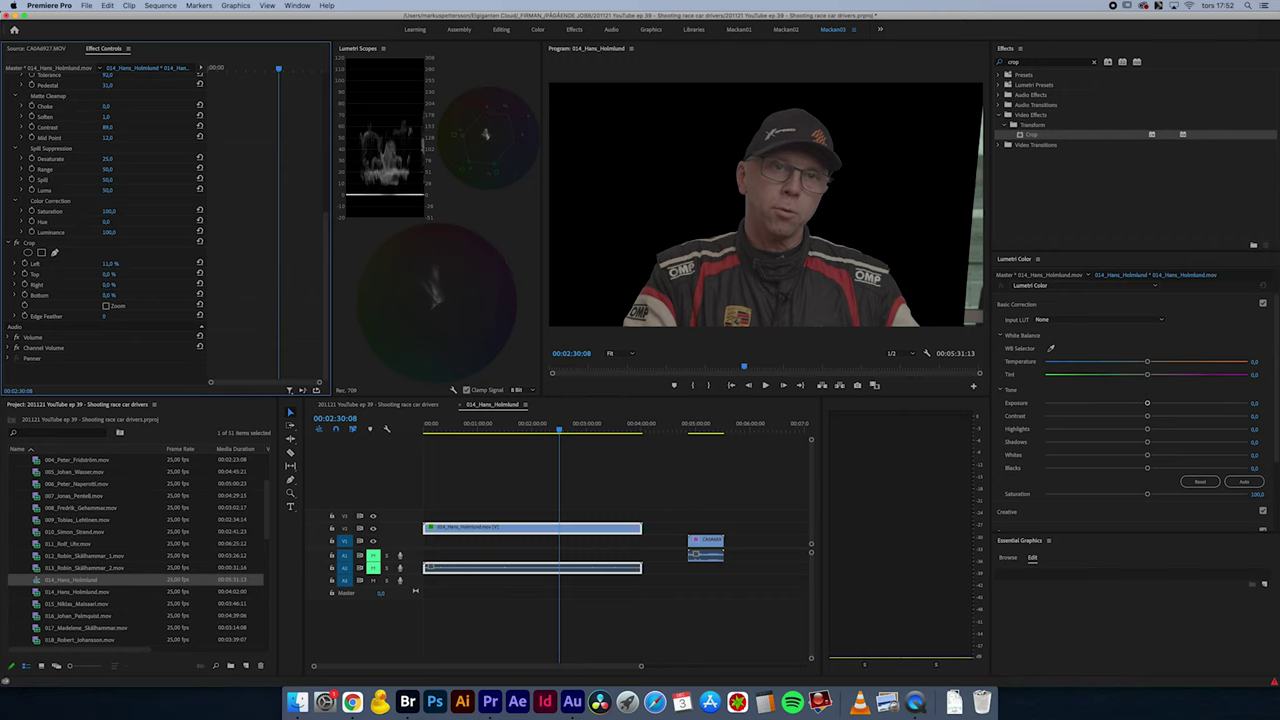
drag(106, 284, 112, 284)
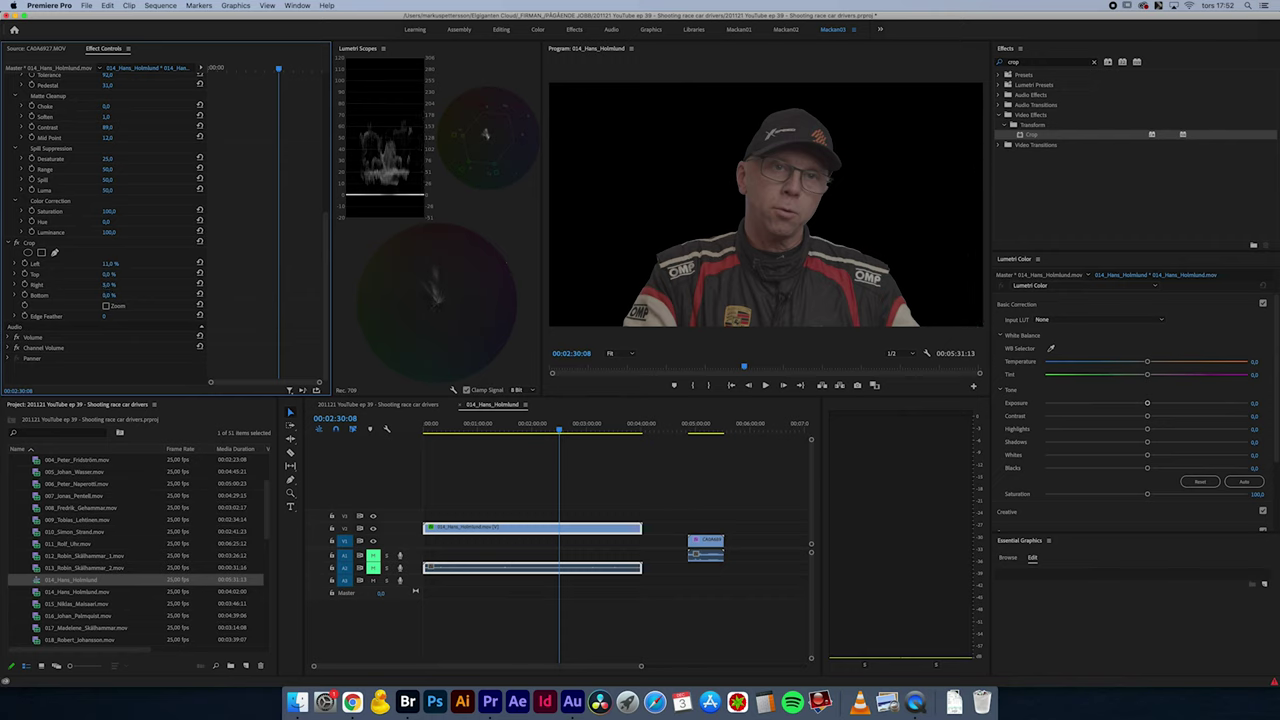
click(562, 430)
key(space)
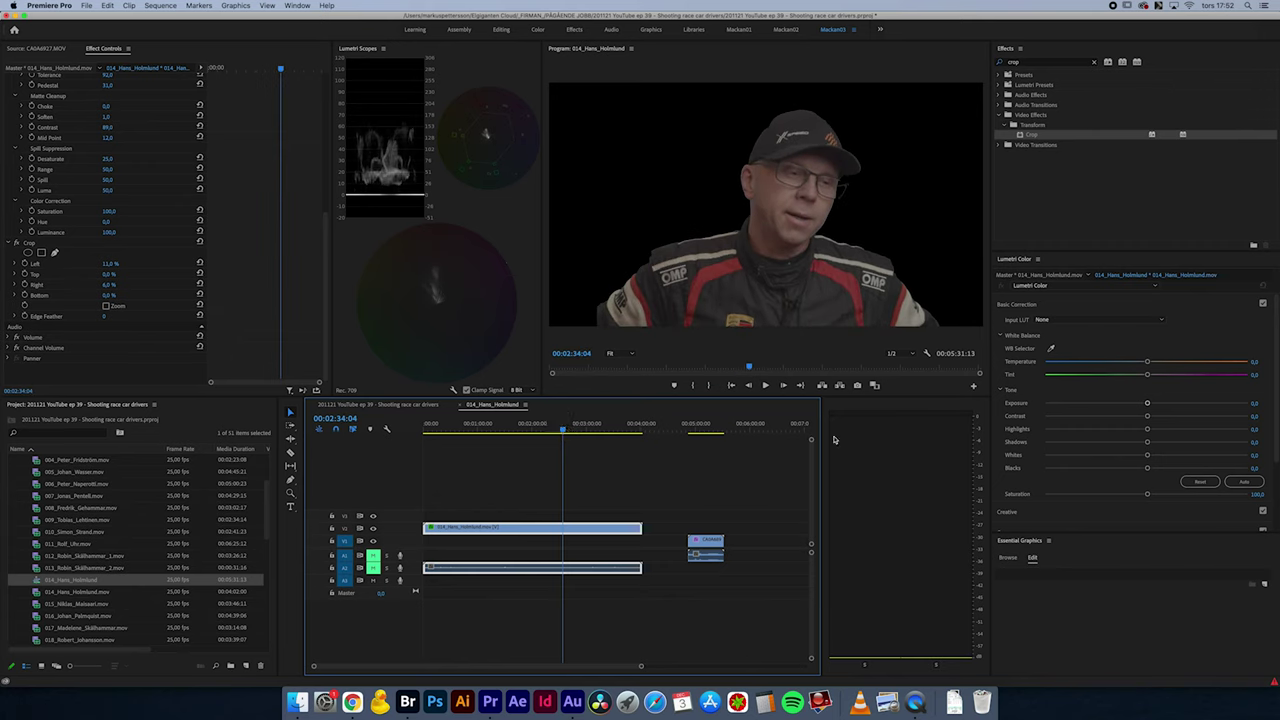
Grade the interview clip in Lumetri Color with Contrast about 50, Highlights about 47 and Shadows about -18
click(1183, 416)
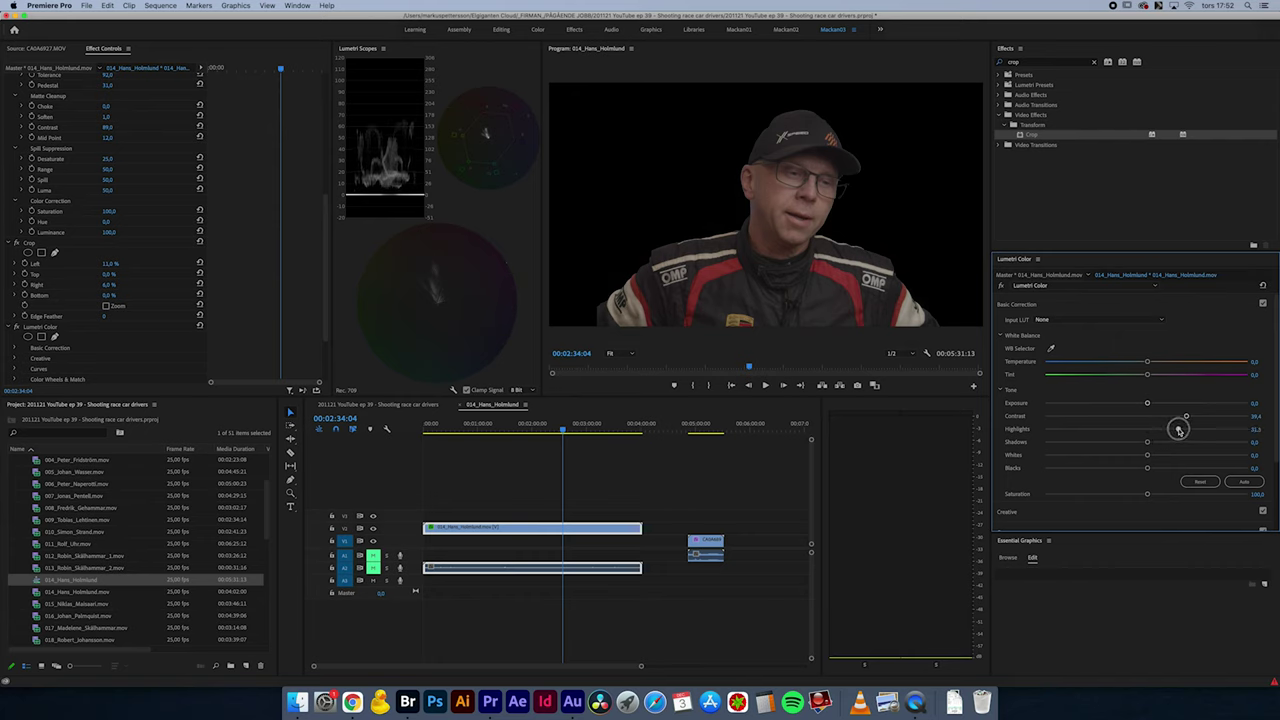
drag(1147, 441, 1193, 429)
drag(564, 430, 568, 430)
Move the race track background clip earlier on V1 so it sits beneath the interview clip at the playhead, and check the composite
click(701, 548)
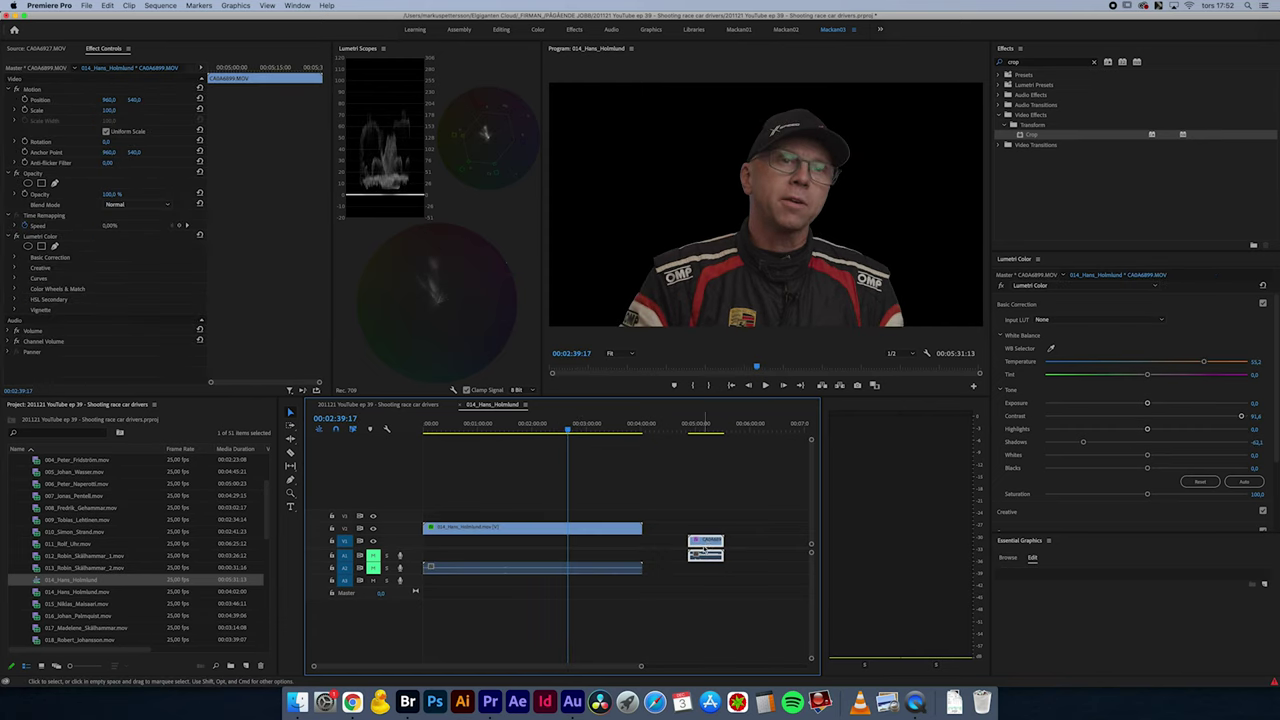
drag(706, 545, 569, 546)
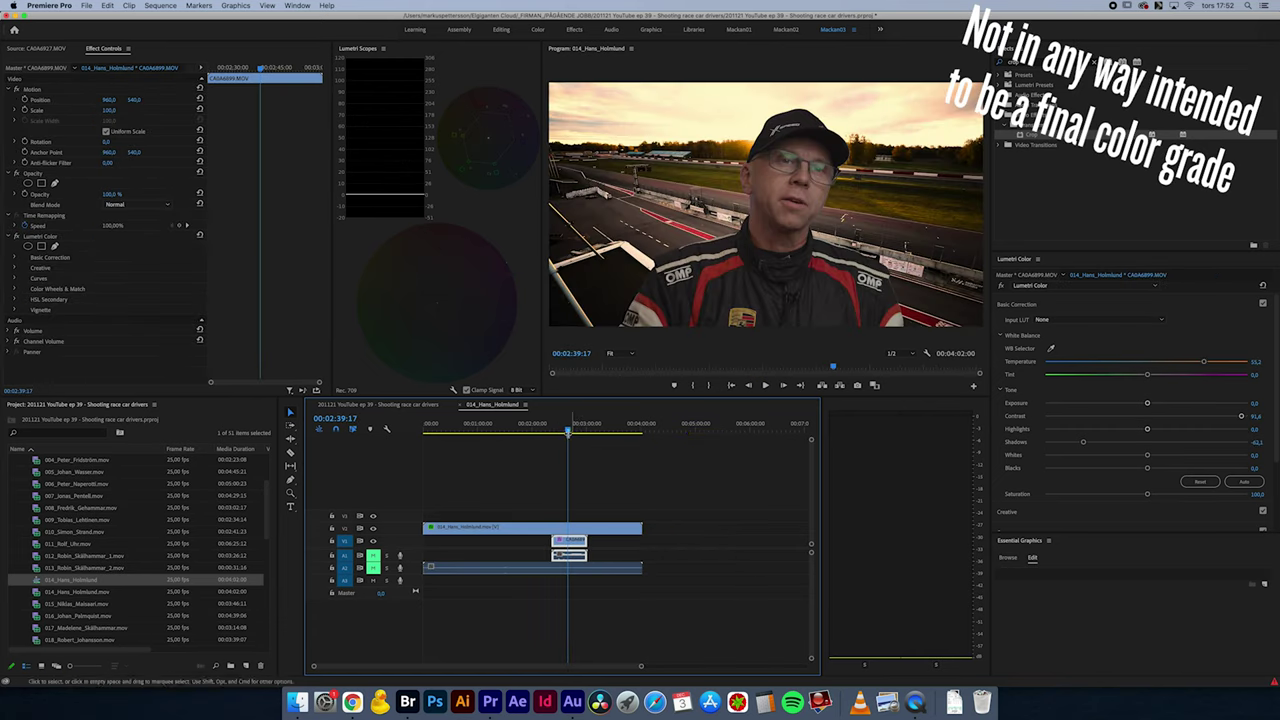
click(565, 429)
drag(565, 429, 568, 428)
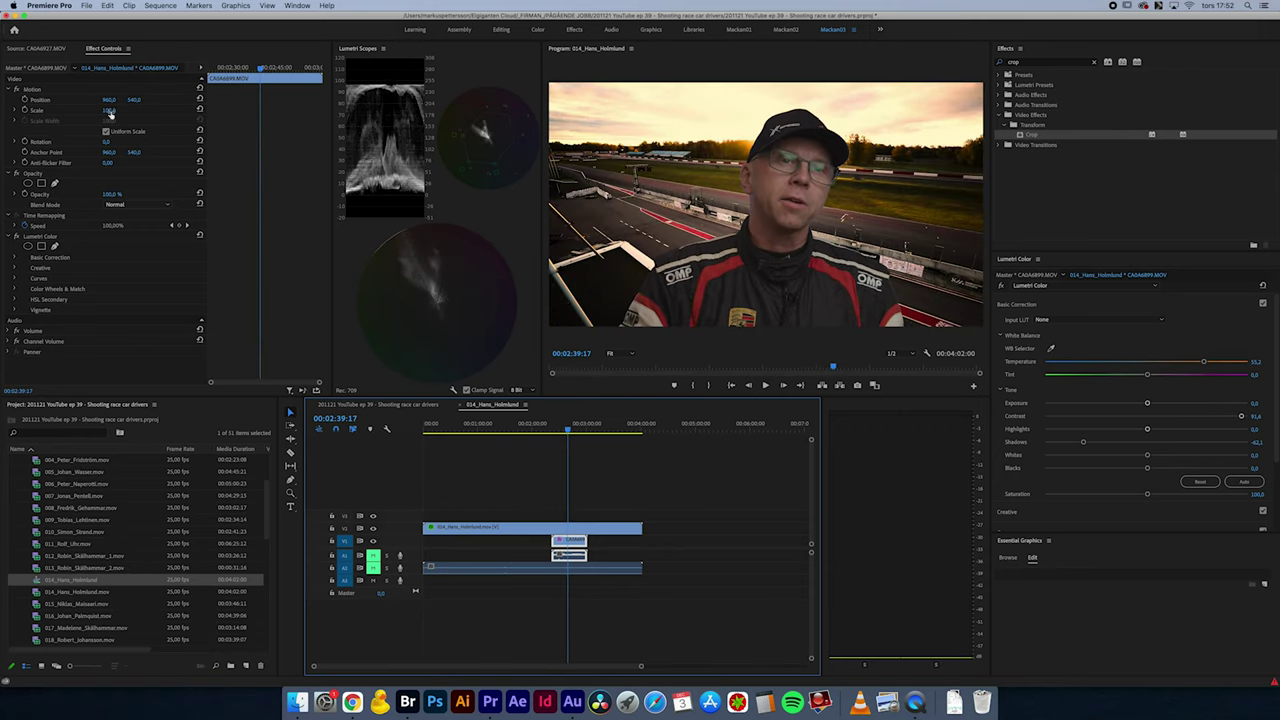
drag(110, 113, 118, 112)
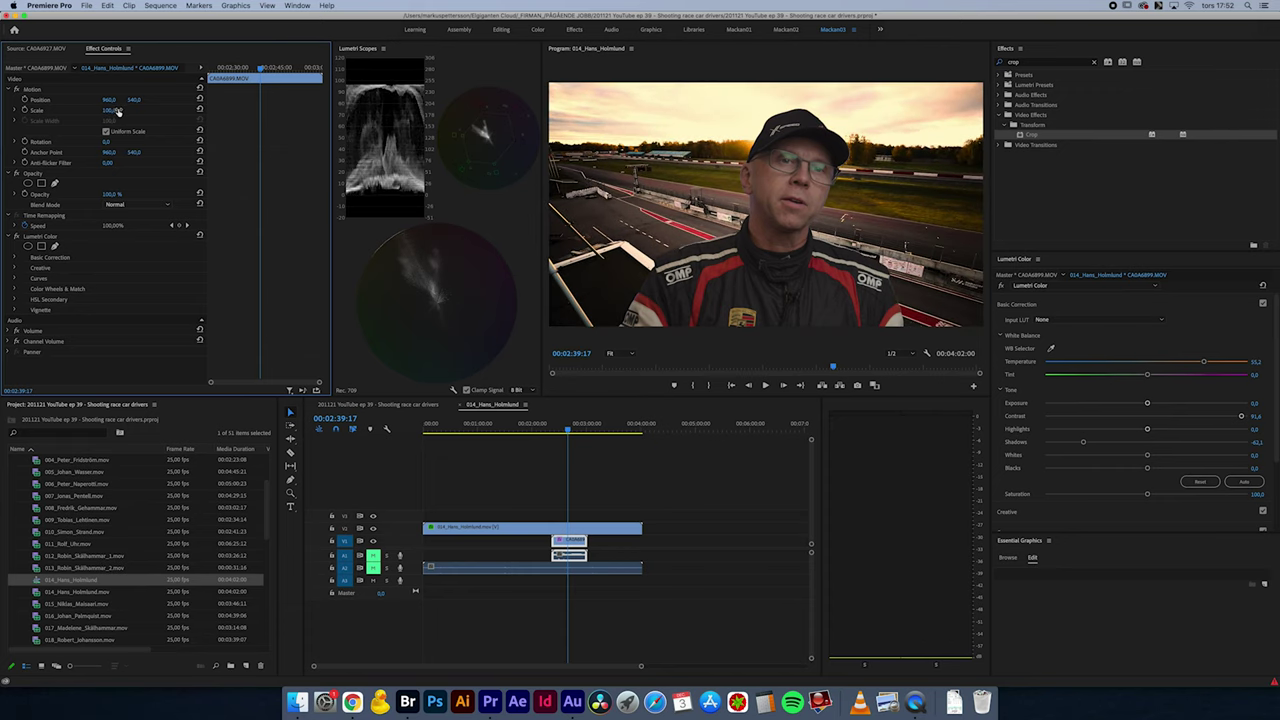
Scale the interview clip to 27, position it at 308, 796, and play back the composite
click(500, 527)
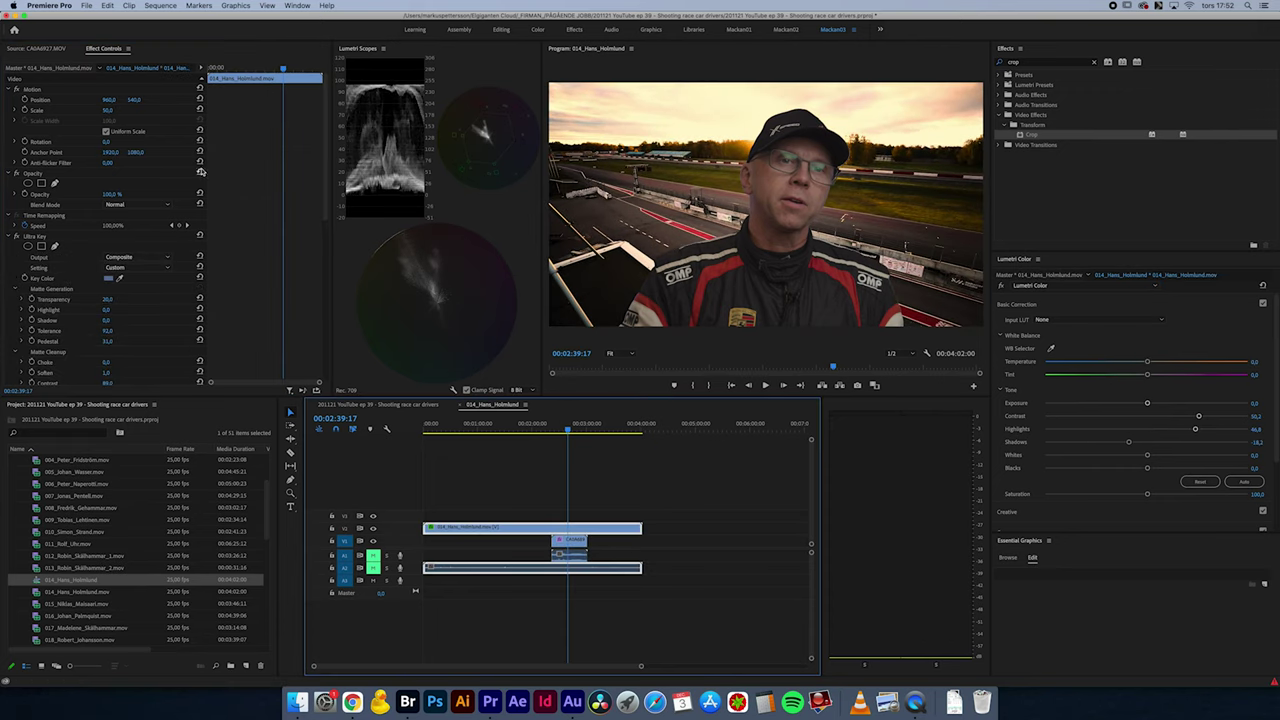
mouse_move(110, 111)
mouse_down()
mouse_move(84, 111)
mouse_move(130, 100)
mouse_move(87, 100)
mouse_up()
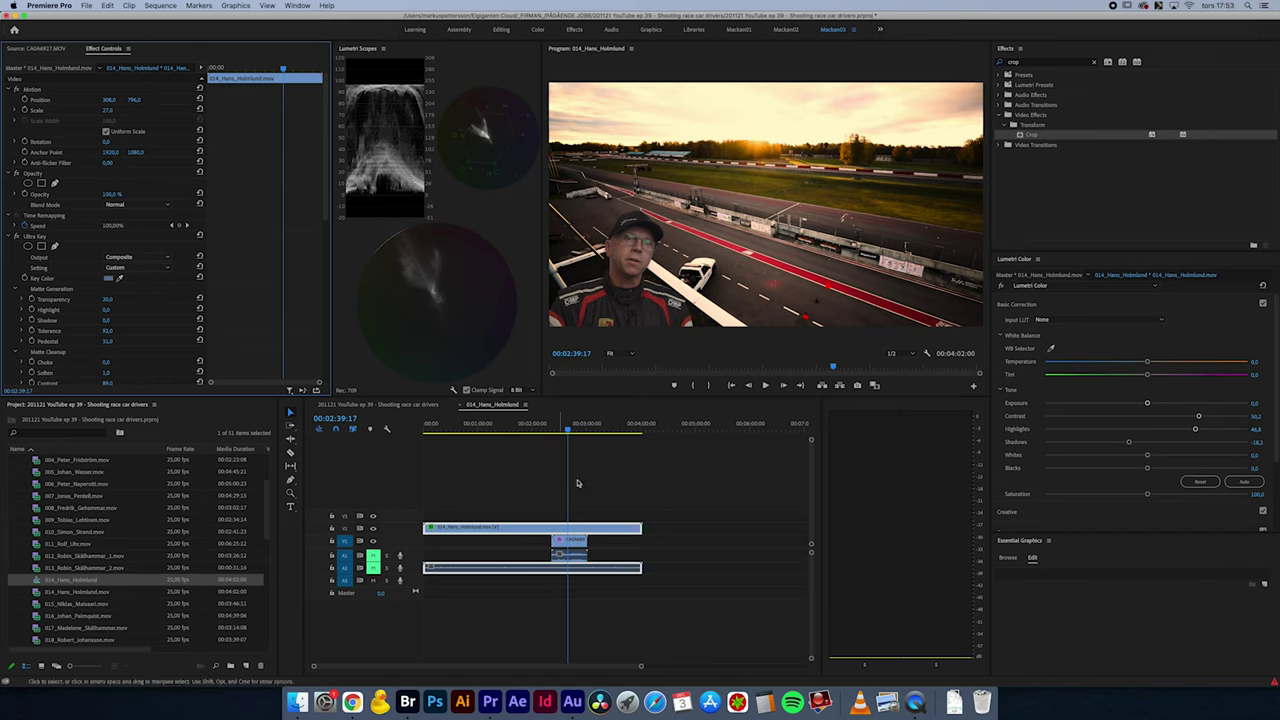
drag(566, 427, 571, 430)
key(space)
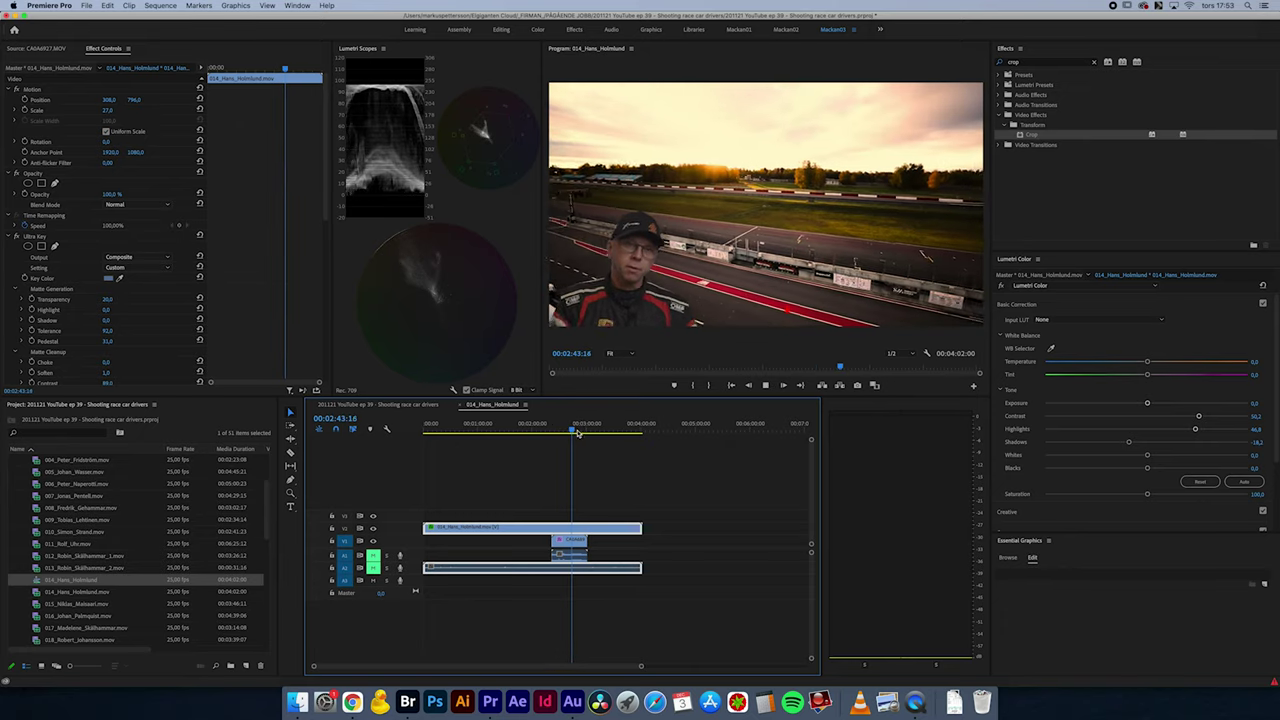